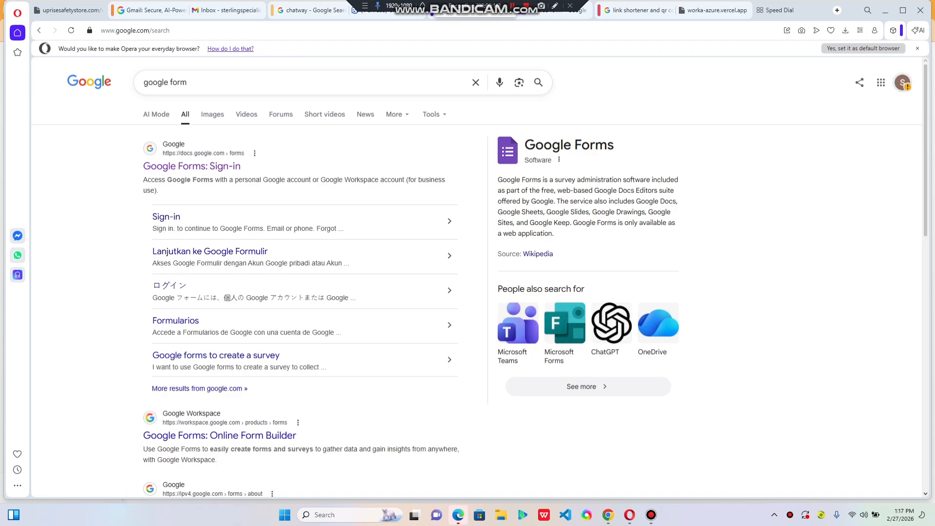
Open the Sterling Specialist Hospital Patient Satisfaction Survey in Google Forms and look through its questions
{"action": "left_click", "coordinate": [902, 82]}
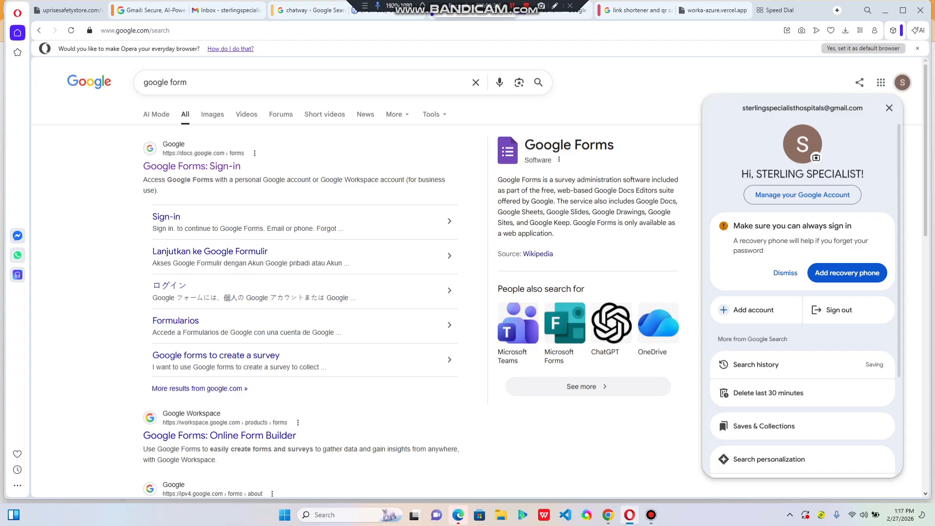
{"action": "left_click", "coordinate": [195, 166]}
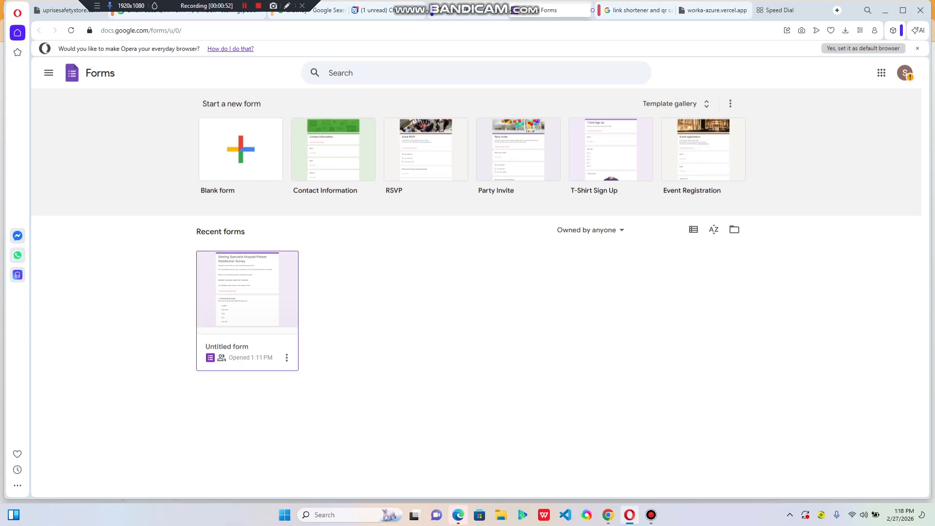
{"action": "left_click", "coordinate": [248, 302]}
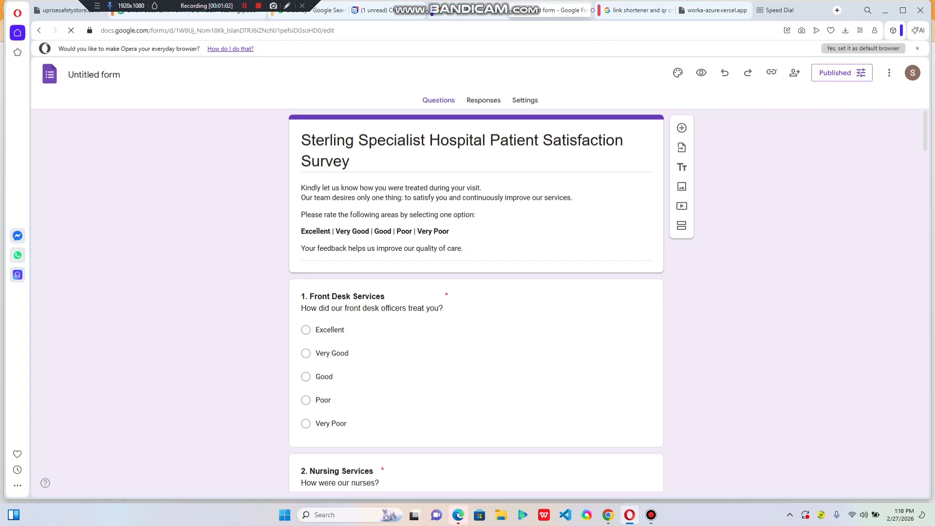
{"action": "scroll", "coordinate": [476, 292], "scroll_direction": "down", "scroll_amount": 15}
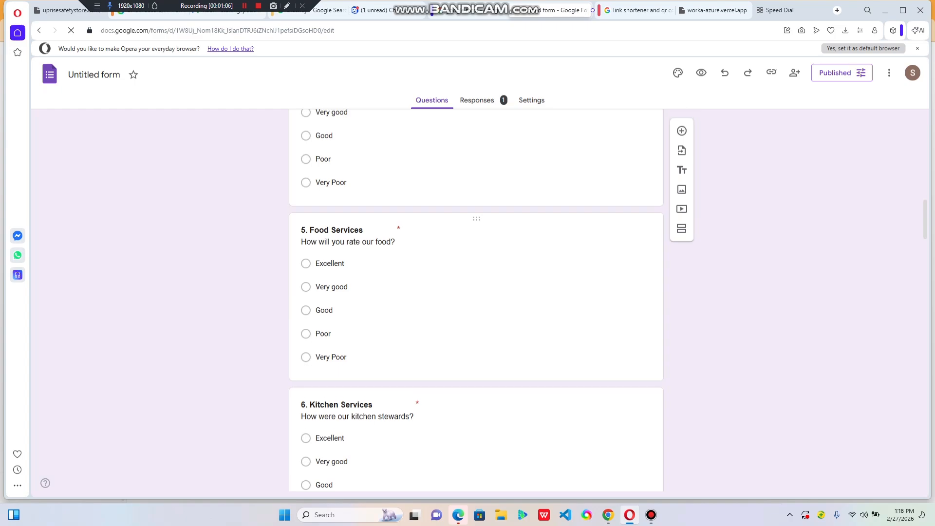
{"action": "scroll", "coordinate": [476, 293], "scroll_direction": "up", "scroll_amount": 16}
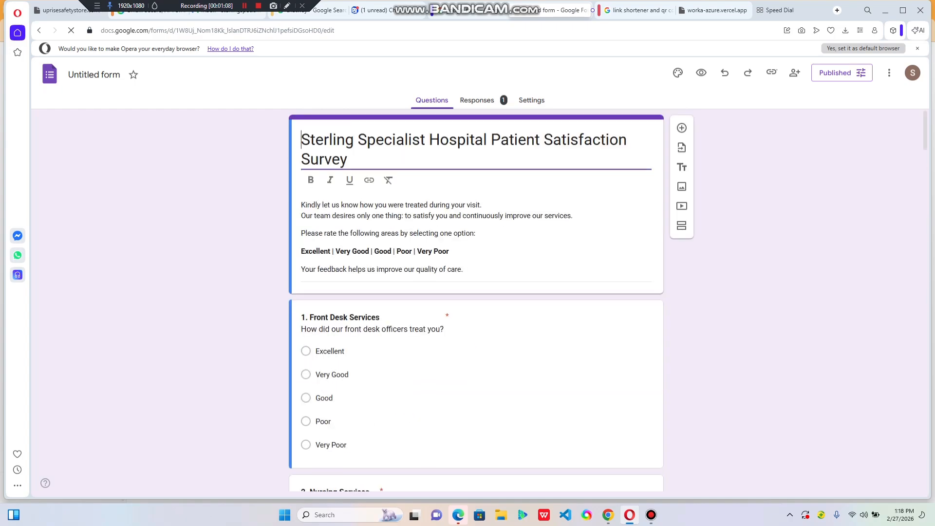
{"action": "scroll", "coordinate": [476, 292], "scroll_direction": "down", "scroll_amount": 20}
{"action": "scroll", "coordinate": [476, 292], "scroll_direction": "down", "scroll_amount": 2}
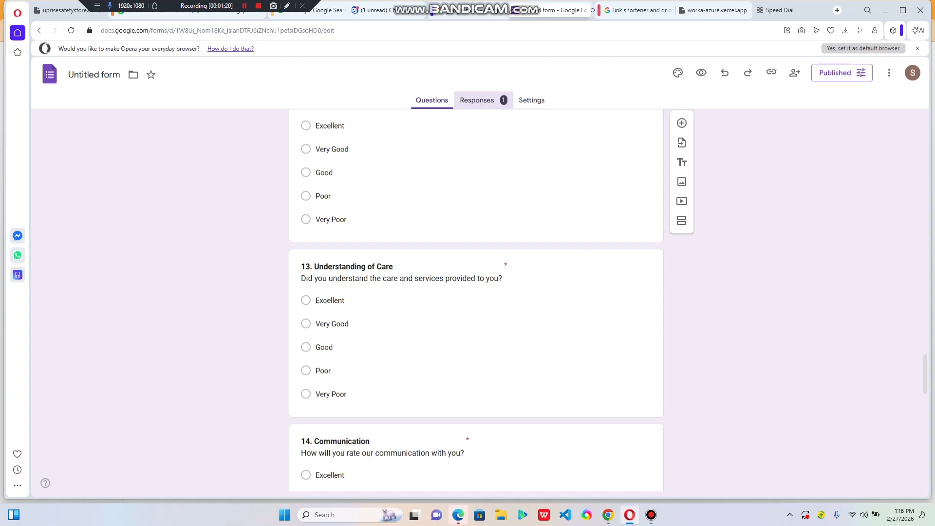
Review the summary charts of the survey's responses question by question
{"action": "left_click", "coordinate": [477, 99]}
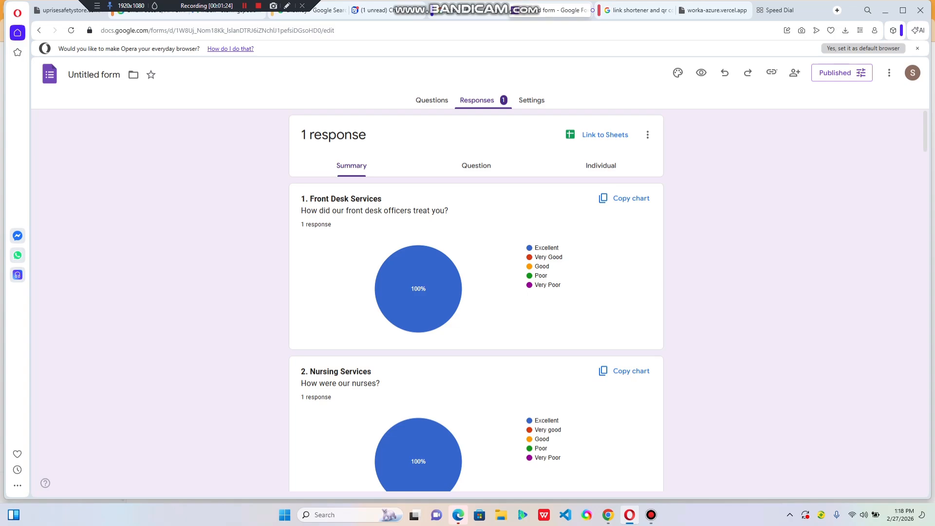
{"action": "scroll", "coordinate": [438, 272], "scroll_direction": "down", "scroll_amount": 3}
{"action": "scroll", "coordinate": [438, 273], "scroll_direction": "up", "scroll_amount": 3}
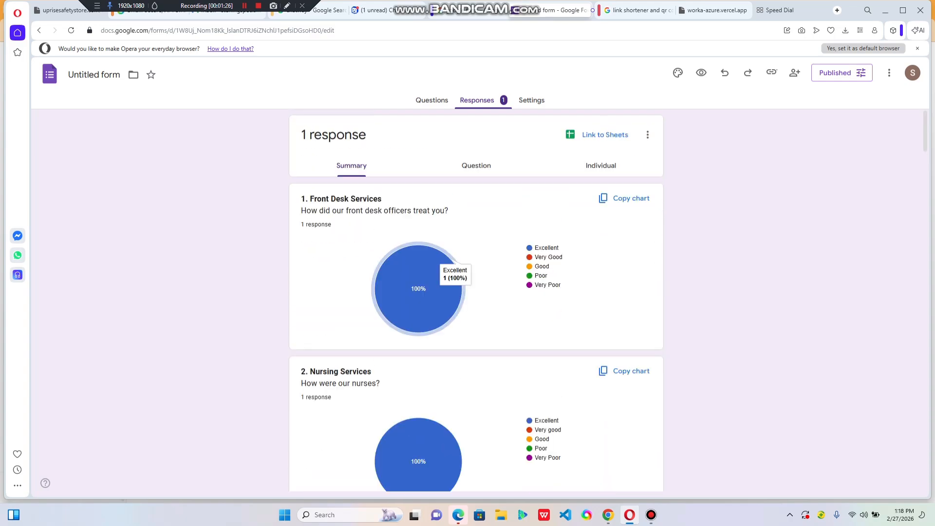
{"action": "scroll", "coordinate": [439, 273], "scroll_direction": "down", "scroll_amount": 2}
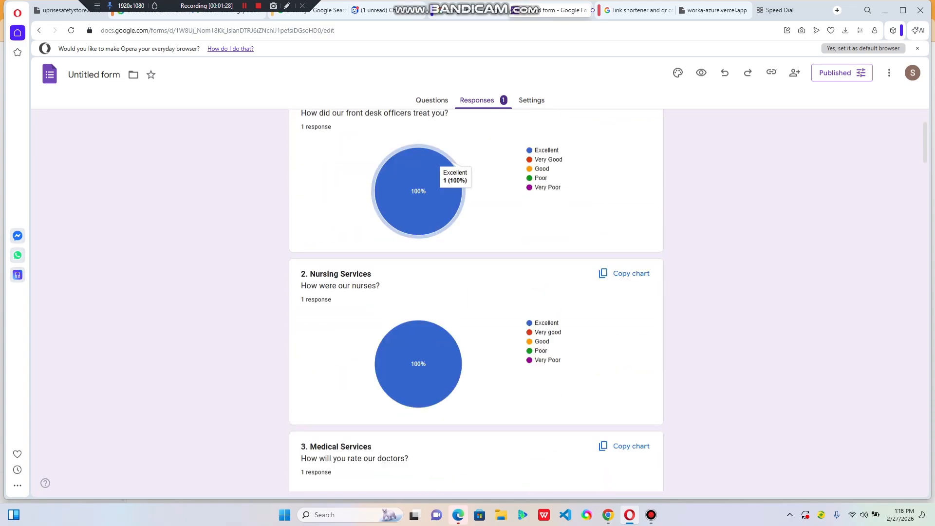
{"action": "scroll", "coordinate": [476, 292], "scroll_direction": "up", "scroll_amount": 2}
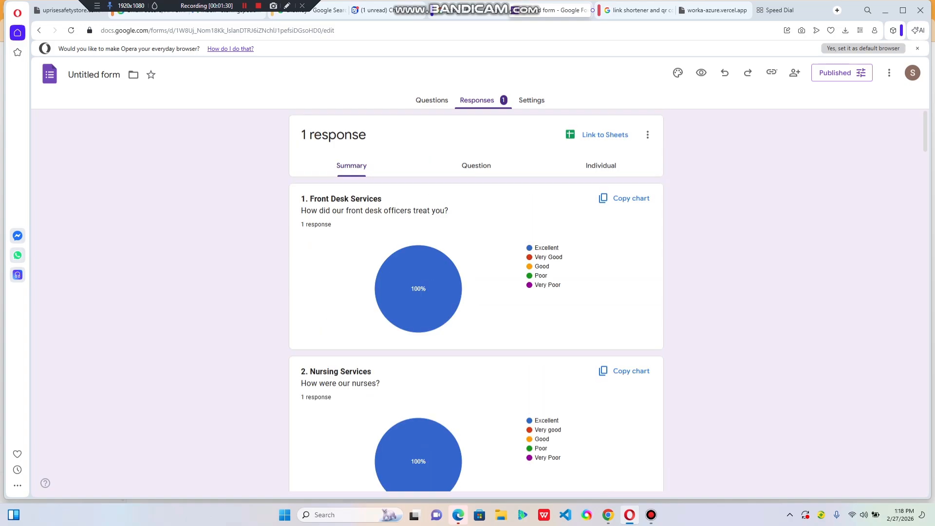
{"action": "scroll", "coordinate": [438, 249], "scroll_direction": "down", "scroll_amount": 10}
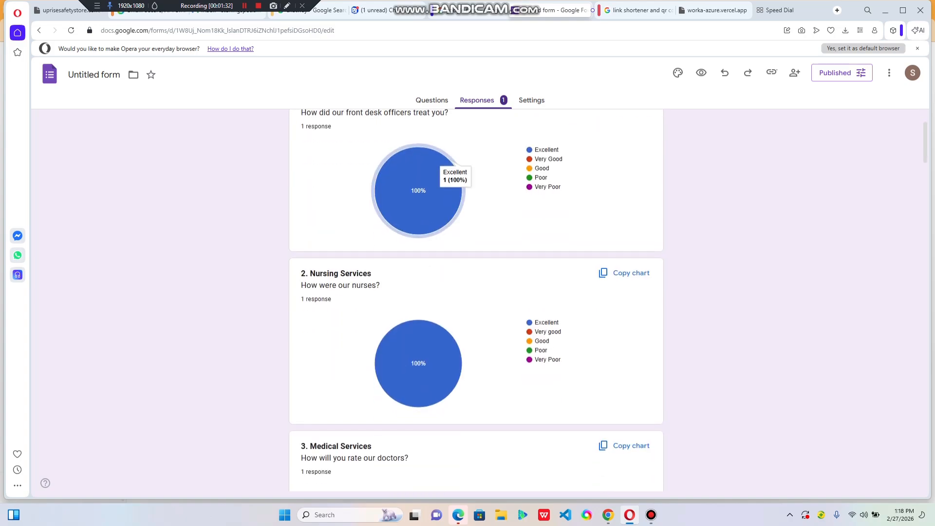
{"action": "scroll", "coordinate": [438, 248], "scroll_direction": "down", "scroll_amount": 13}
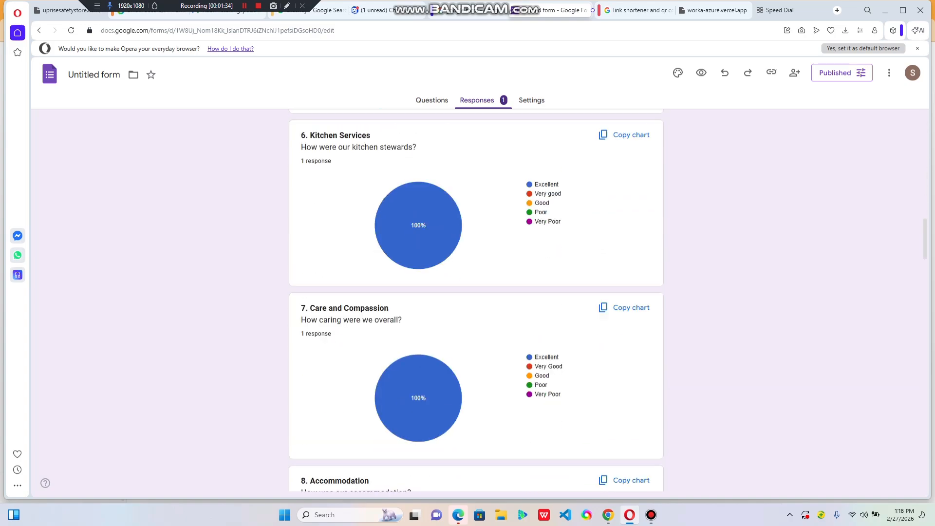
{"action": "scroll", "coordinate": [441, 146], "scroll_direction": "down", "scroll_amount": 7}
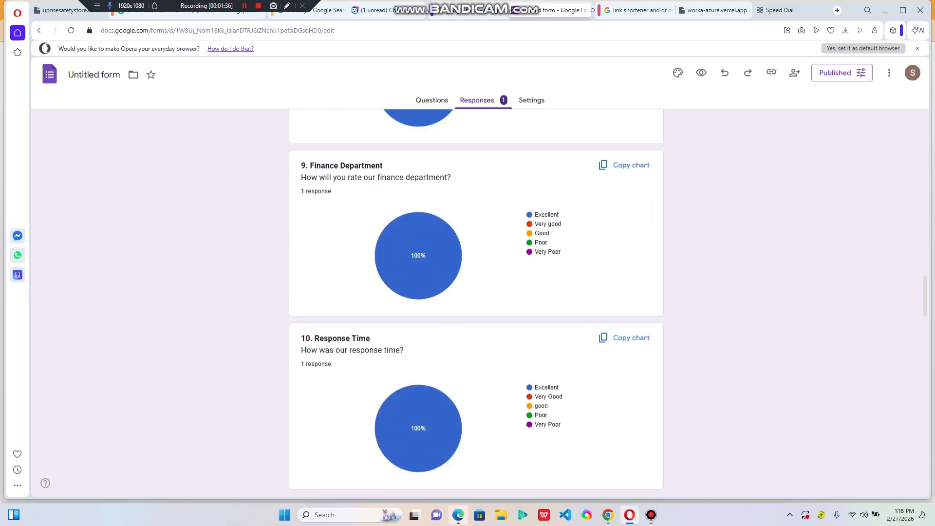
{"action": "scroll", "coordinate": [440, 146], "scroll_direction": "up", "scroll_amount": 3}
{"action": "scroll", "coordinate": [438, 292], "scroll_direction": "up", "scroll_amount": 20}
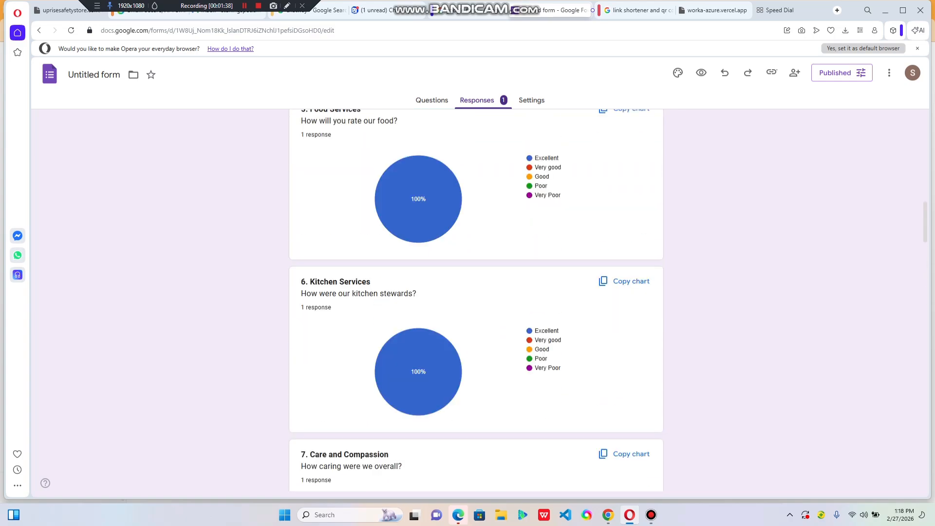
{"action": "scroll", "coordinate": [438, 244], "scroll_direction": "down", "scroll_amount": 8}
{"action": "scroll", "coordinate": [439, 234], "scroll_direction": "up", "scroll_amount": 4}
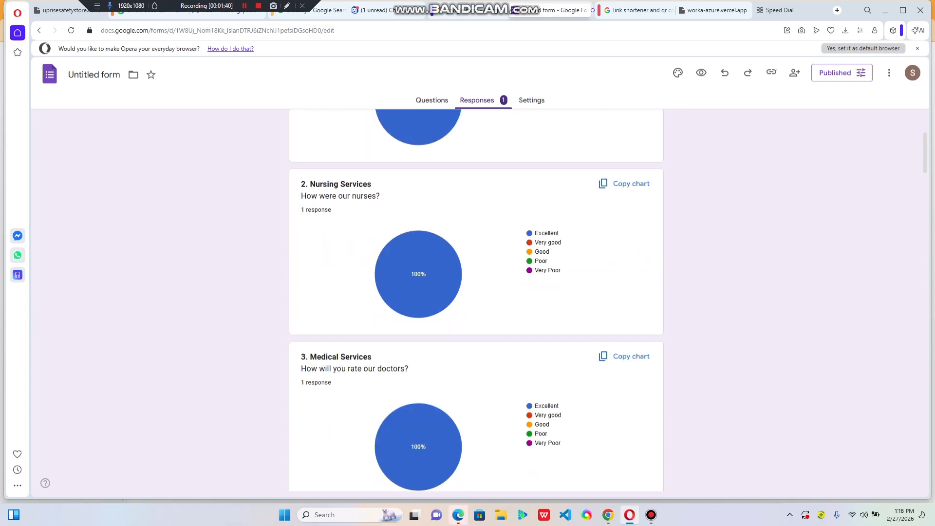
{"action": "scroll", "coordinate": [439, 234], "scroll_direction": "up", "scroll_amount": 4}
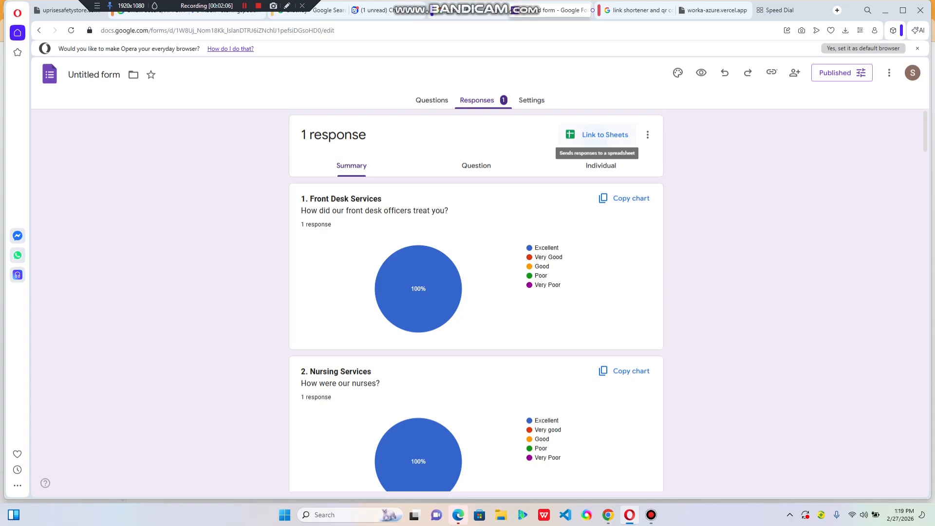
Link the form's responses to a new spreadsheet named "Sterling specialist Hospital"
{"action": "left_click", "coordinate": [605, 134]}
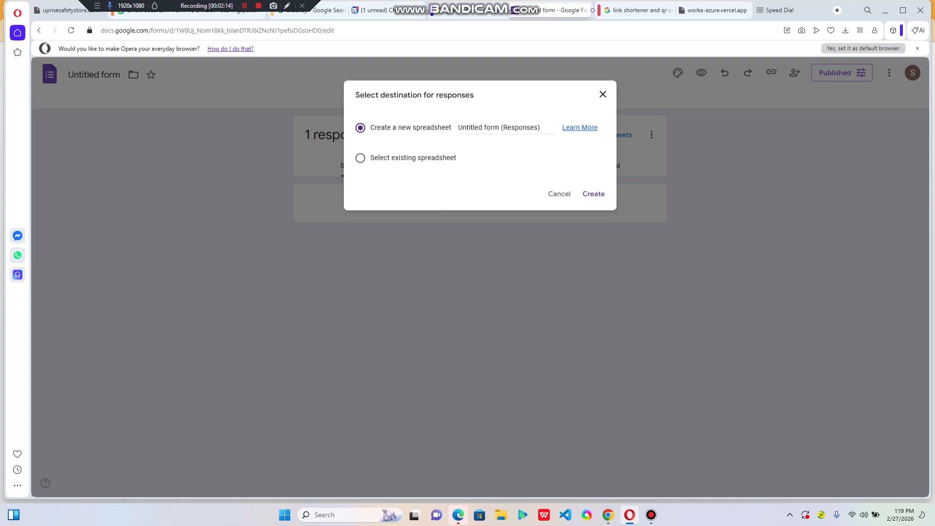
{"action": "double_click", "coordinate": [518, 128]}
{"action": "left_click", "coordinate": [518, 128]}
{"action": "triple_click", "coordinate": [517, 128]}
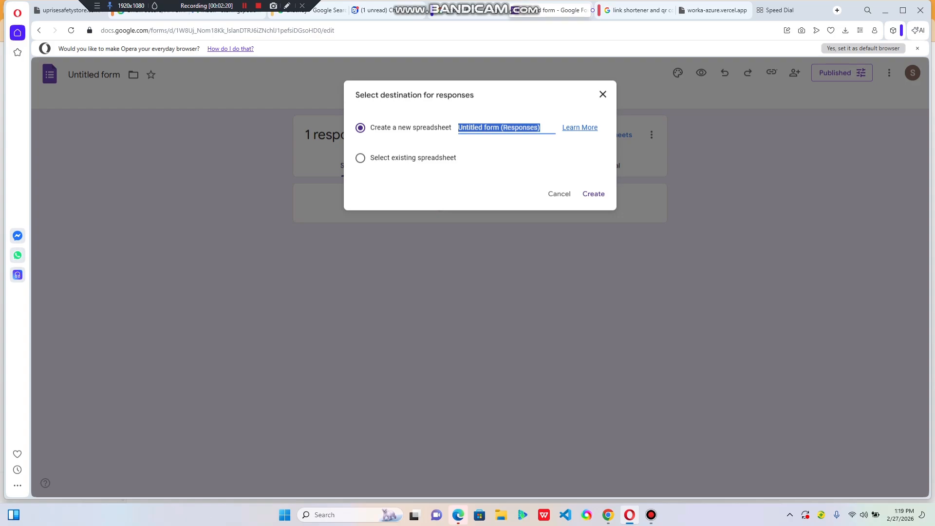
{"action": "type", "text": "S"}
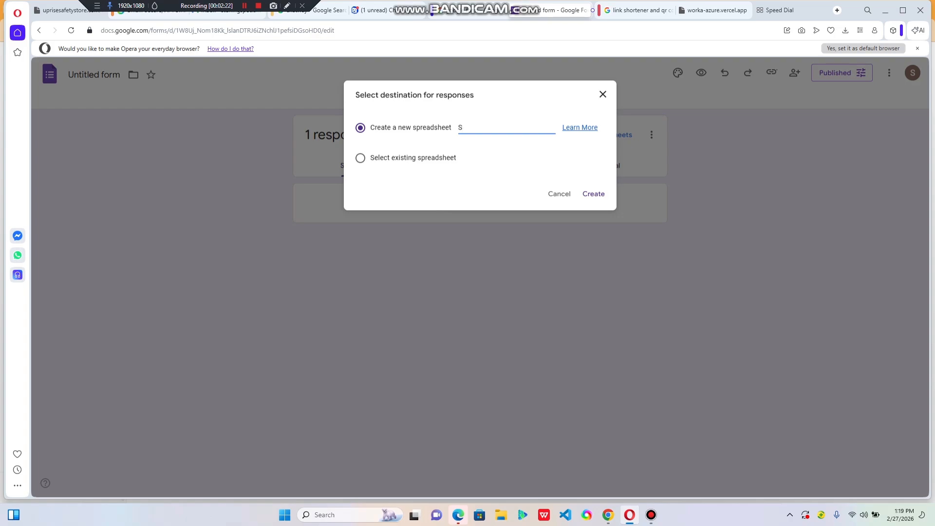
{"action": "type", "text": "ter"}
{"action": "type", "text": "ling "}
{"action": "type", "text": "sp"}
{"action": "type", "text": "ec"}
{"action": "type", "text": "ialist "}
{"action": "type", "text": "Hos"}
{"action": "type", "text": "t"}
{"action": "type", "text": "pital"}
{"action": "left_click", "coordinate": [594, 194]}
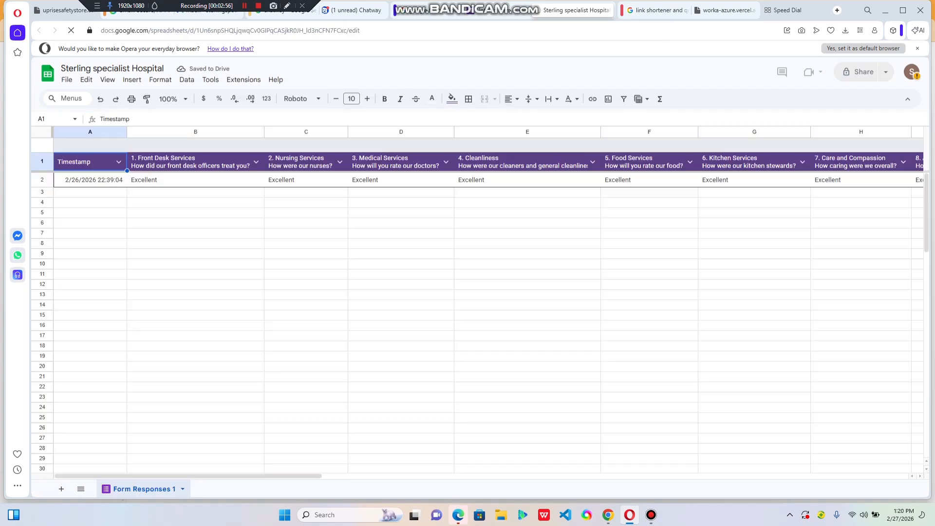
Examine the response sheet's columns from the timestamp through the comments question
{"action": "scroll", "coordinate": [487, 301], "scroll_direction": "right", "scroll_amount": 10}
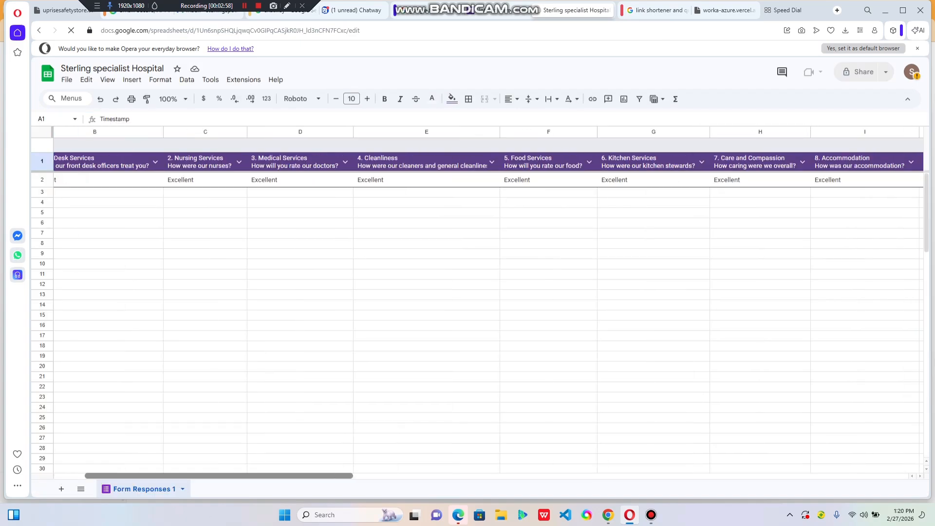
{"action": "scroll", "coordinate": [487, 302], "scroll_direction": "right", "scroll_amount": 10}
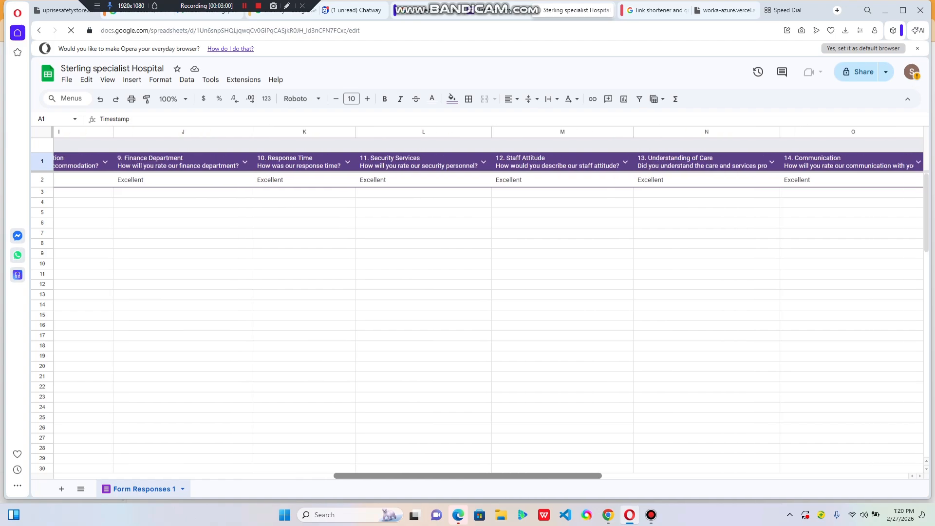
{"action": "scroll", "coordinate": [487, 302], "scroll_direction": "right", "scroll_amount": 4}
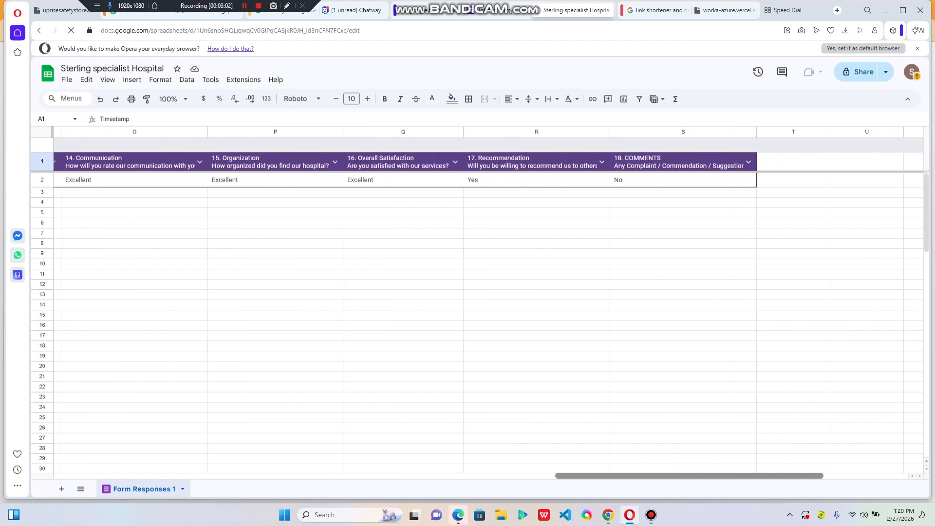
{"action": "scroll", "coordinate": [487, 301], "scroll_direction": "left", "scroll_amount": 10}
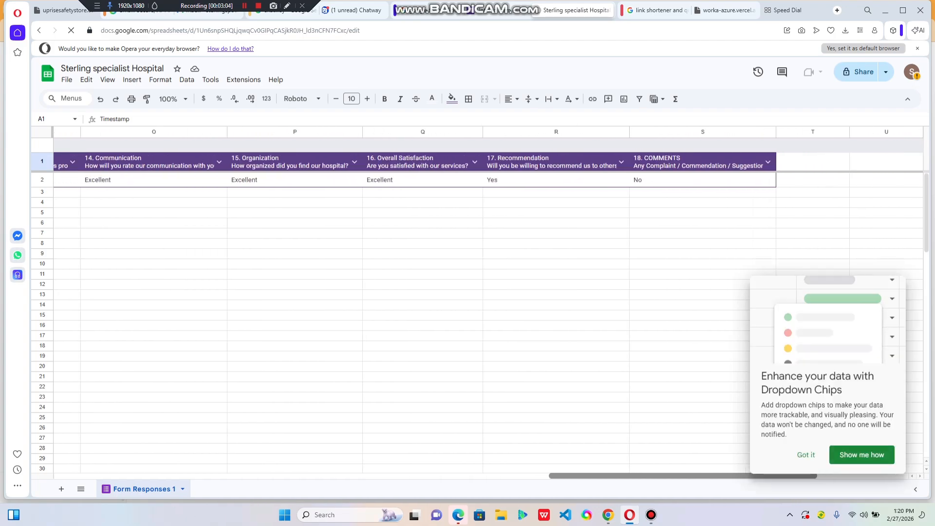
{"action": "scroll", "coordinate": [487, 302], "scroll_direction": "left", "scroll_amount": 8}
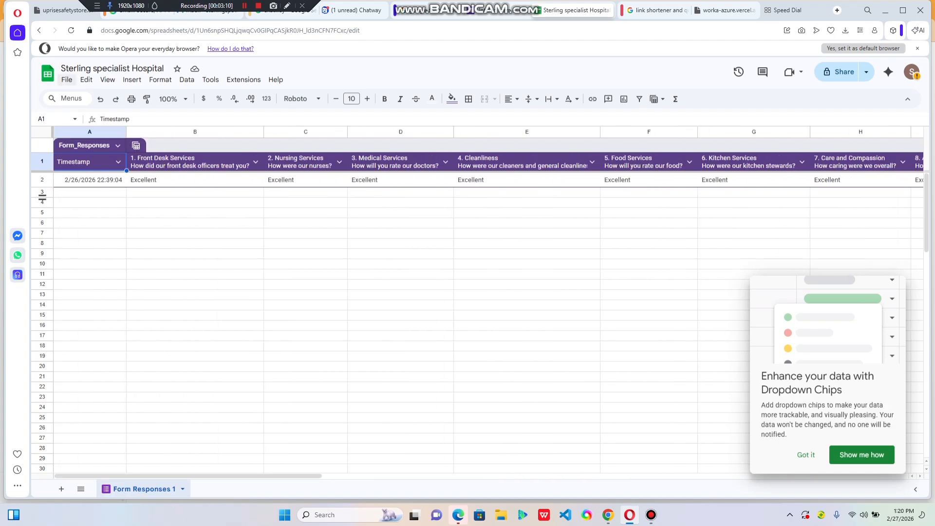
{"action": "left_click", "coordinate": [67, 80]}
{"action": "mouse_move", "coordinate": [92, 199]}
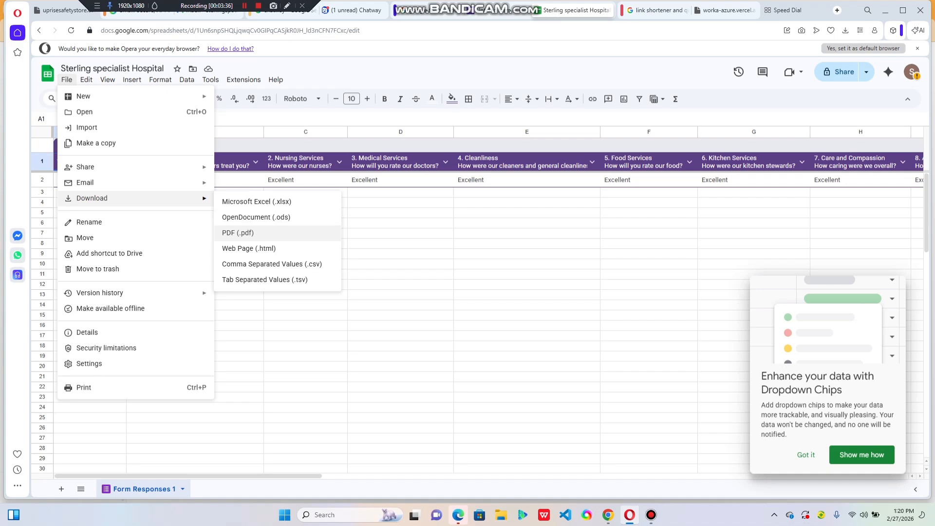
{"action": "left_click", "coordinate": [237, 232]}
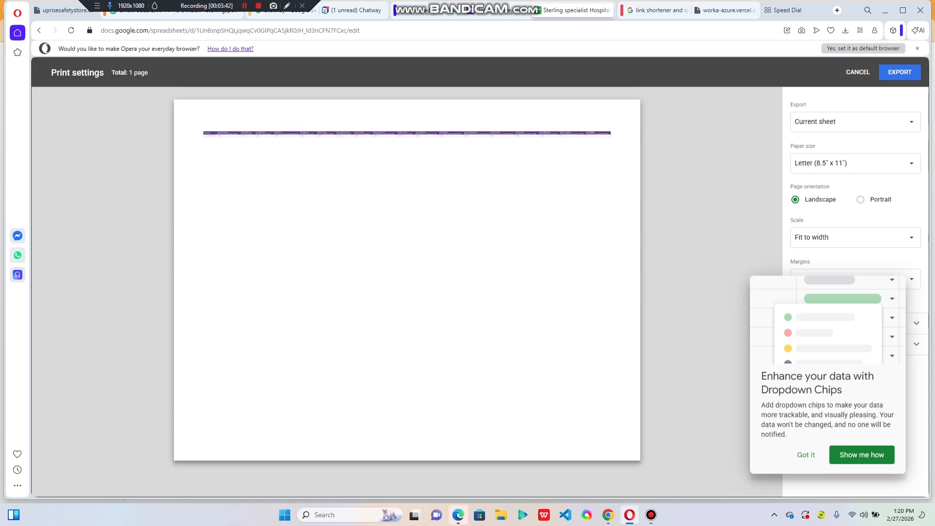
{"action": "left_click", "coordinate": [806, 454]}
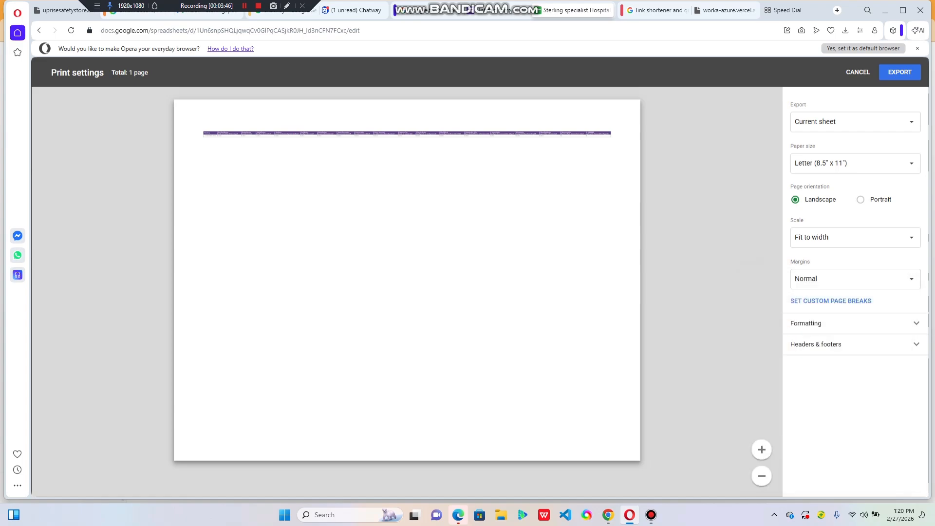
{"action": "left_click", "coordinate": [762, 450]}
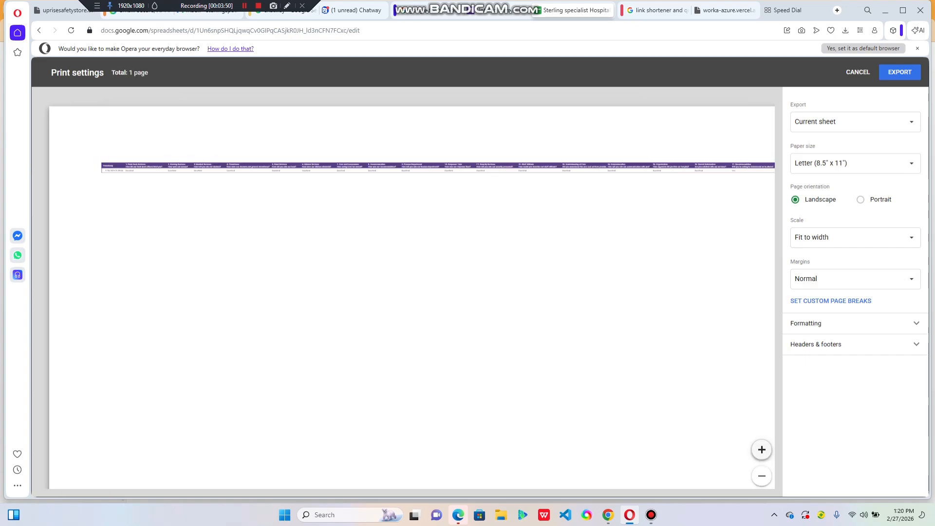
{"action": "left_click", "coordinate": [761, 450]}
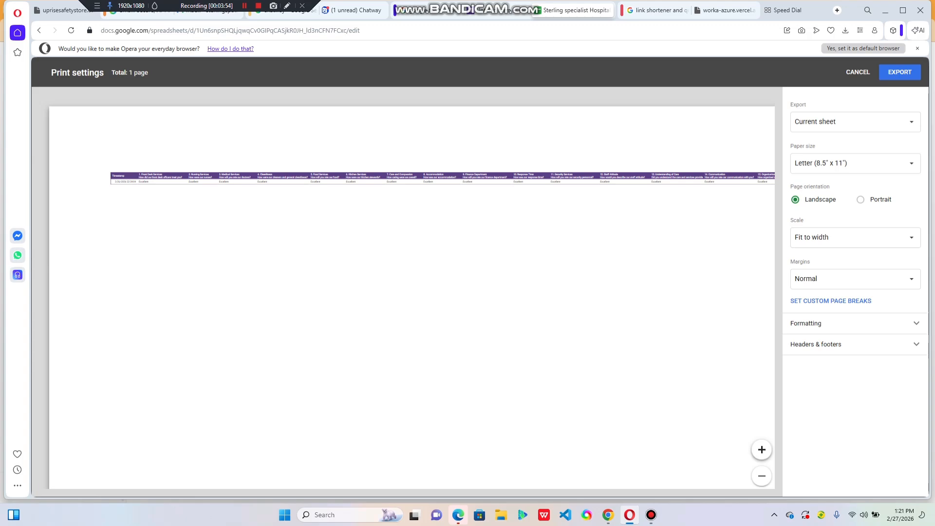
{"action": "left_click", "coordinate": [39, 30]}
{"action": "left_click", "coordinate": [858, 72]}
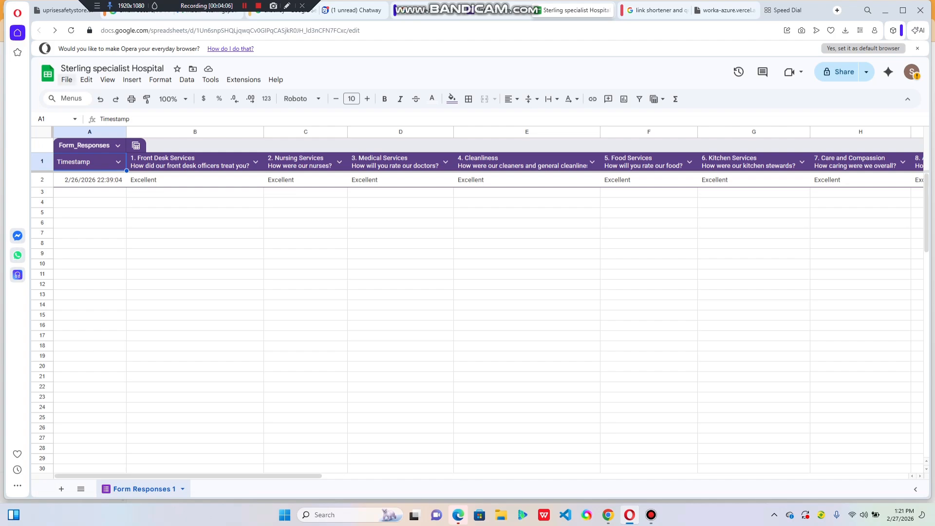
Download the response spreadsheet as a Microsoft Excel (.xlsx) file and close the downloaded copy after viewing it
{"action": "left_click", "coordinate": [67, 79]}
{"action": "mouse_move", "coordinate": [92, 198]}
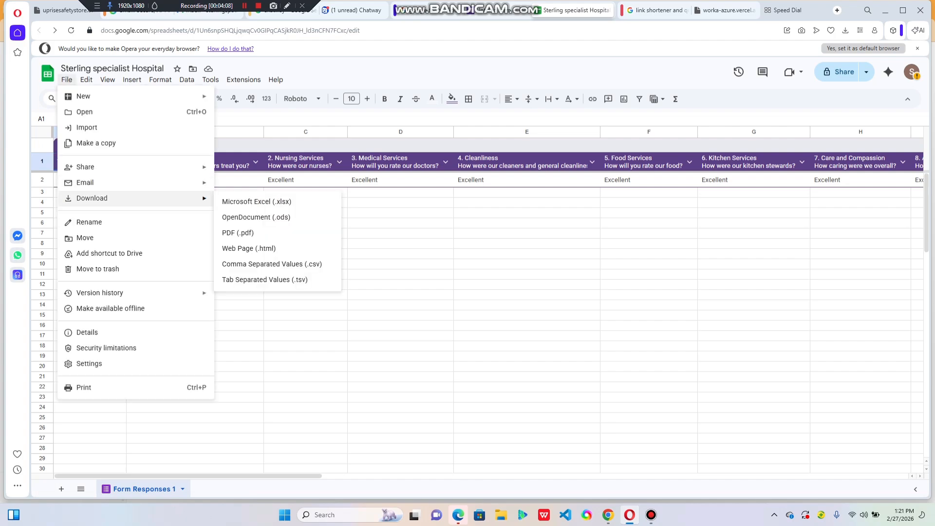
{"action": "left_click", "coordinate": [257, 202]}
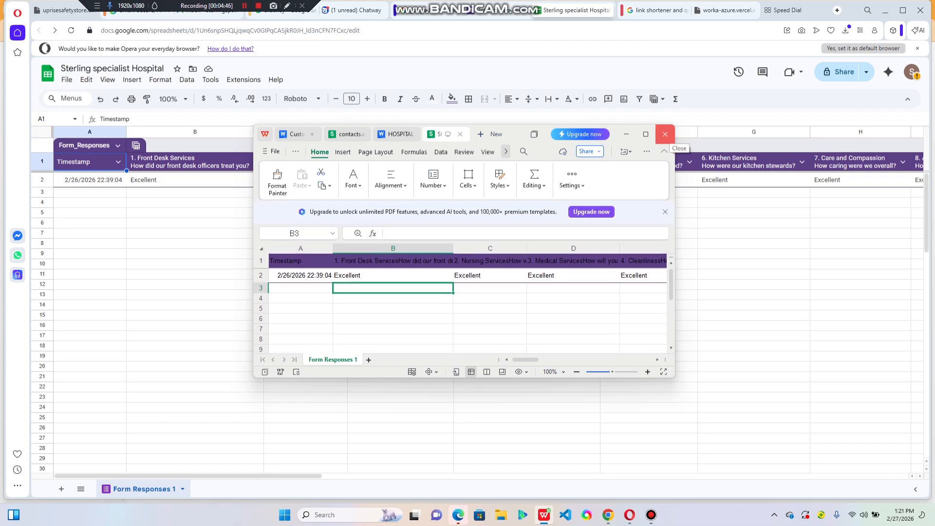
{"action": "left_click", "coordinate": [665, 134]}
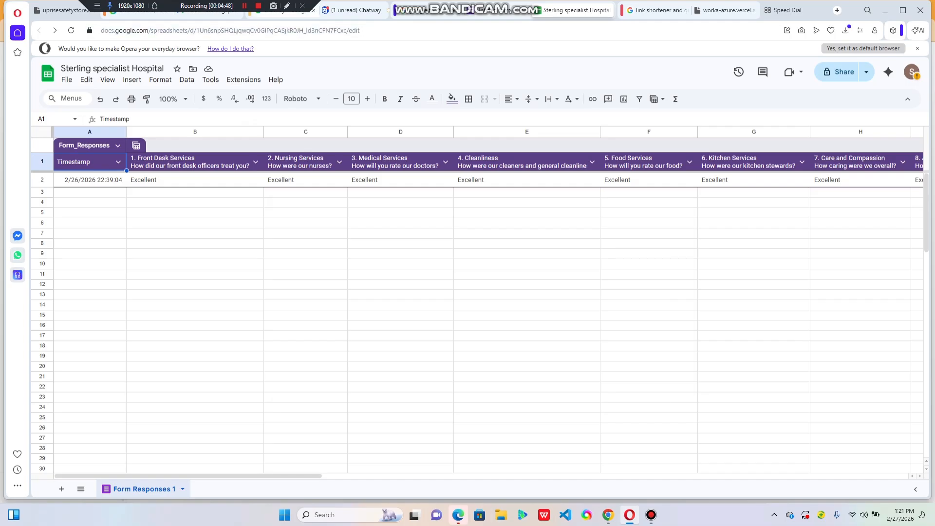